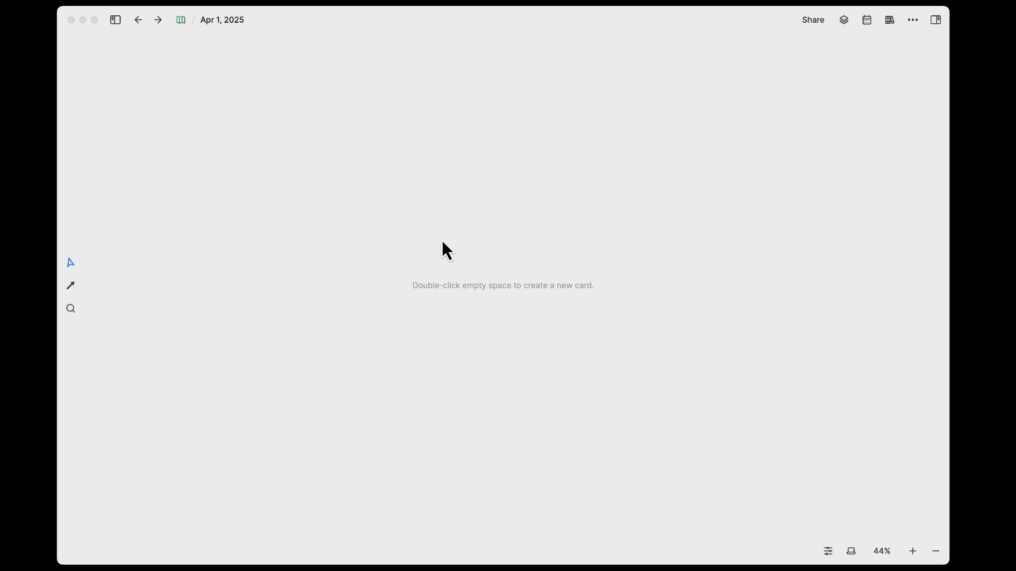
- Start a journal Calendar from the whiteboard's card menu and try the This month range
double_click(412, 222)
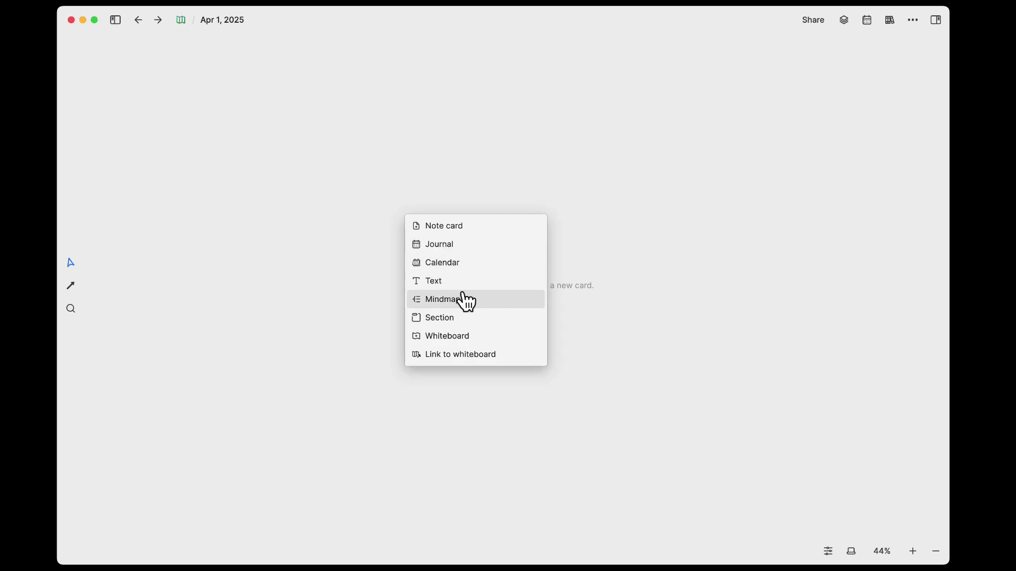
left_click(447, 265)
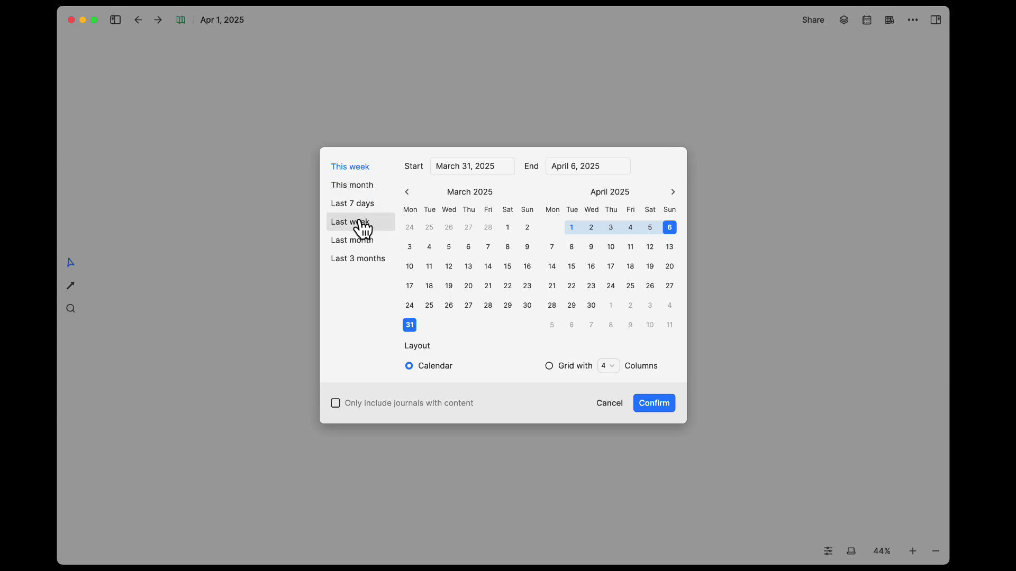
left_click(359, 186)
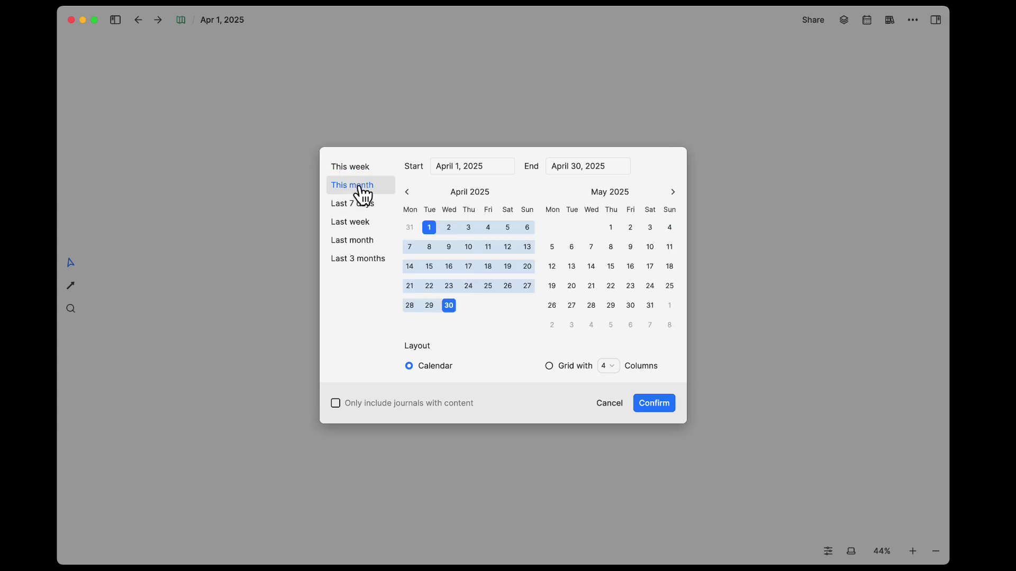
- Cycle through Last 7 days, Last week, Last month and Last 3 months, ending on This week
left_click(359, 205)
left_click(358, 225)
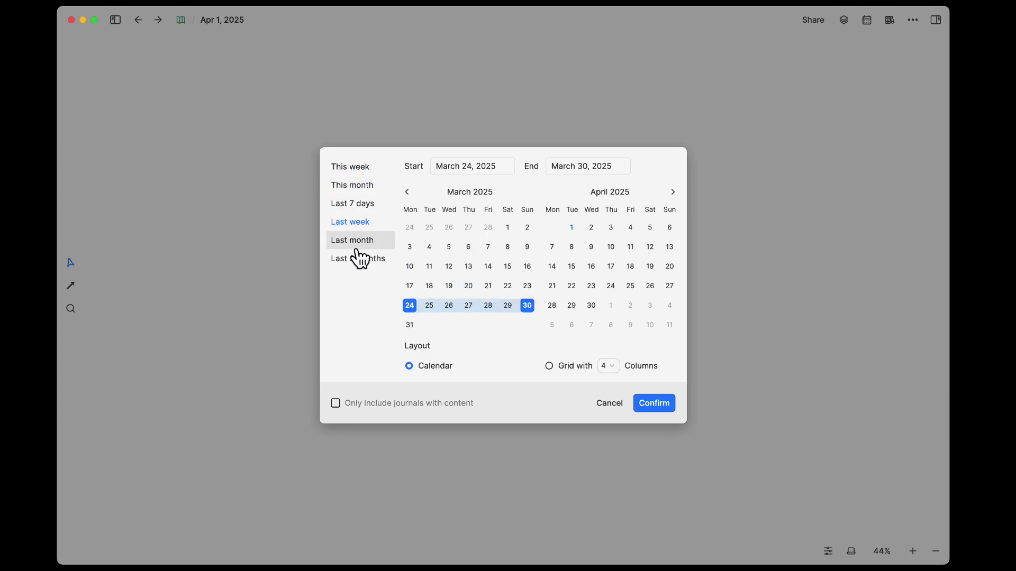
left_click(354, 240)
left_click(358, 242)
left_click(365, 265)
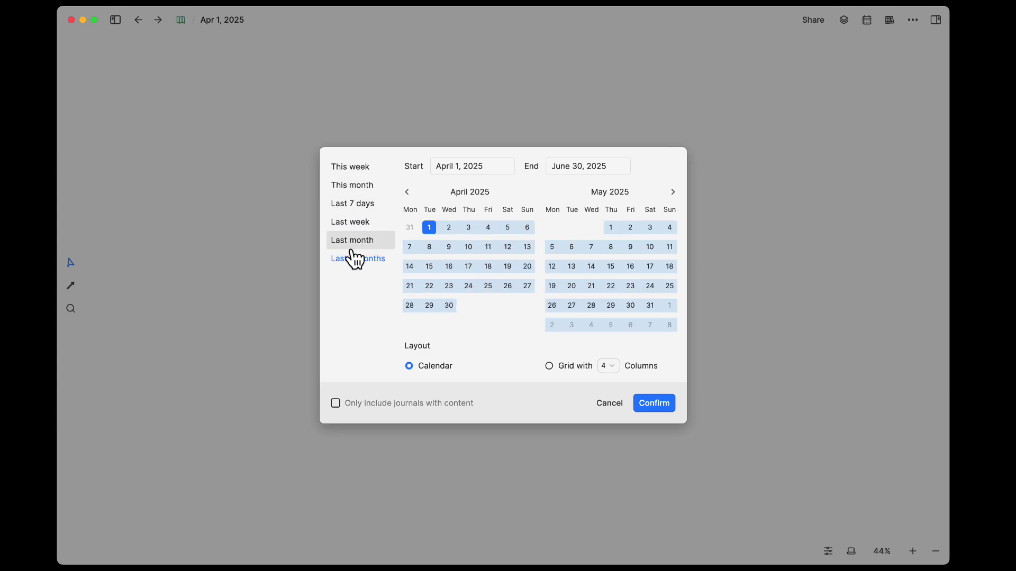
left_click(350, 170)
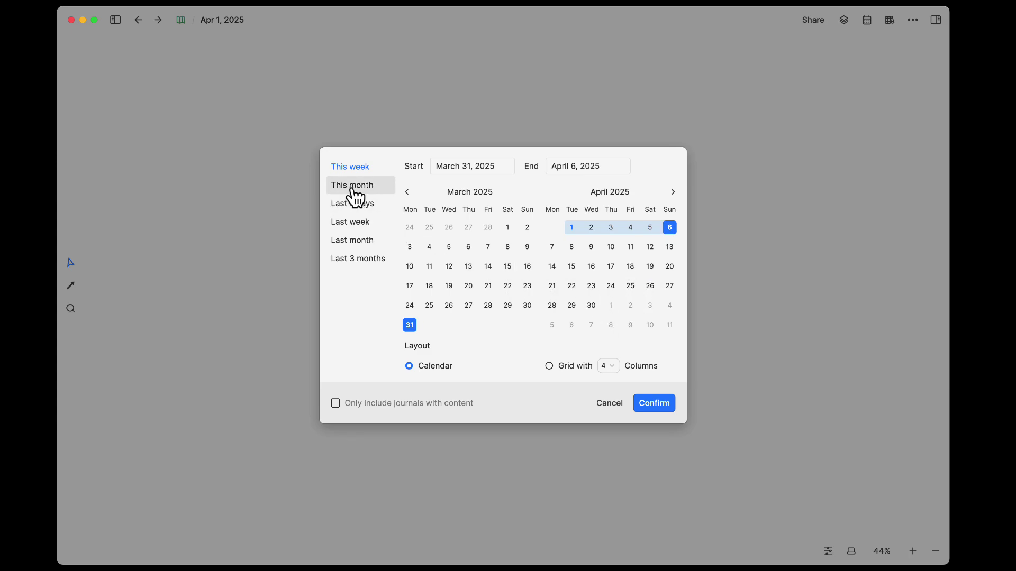
- Try Last month and the grid column choices, then return to Calendar layout with This week (Mar 31–Apr 6)
left_click(363, 243)
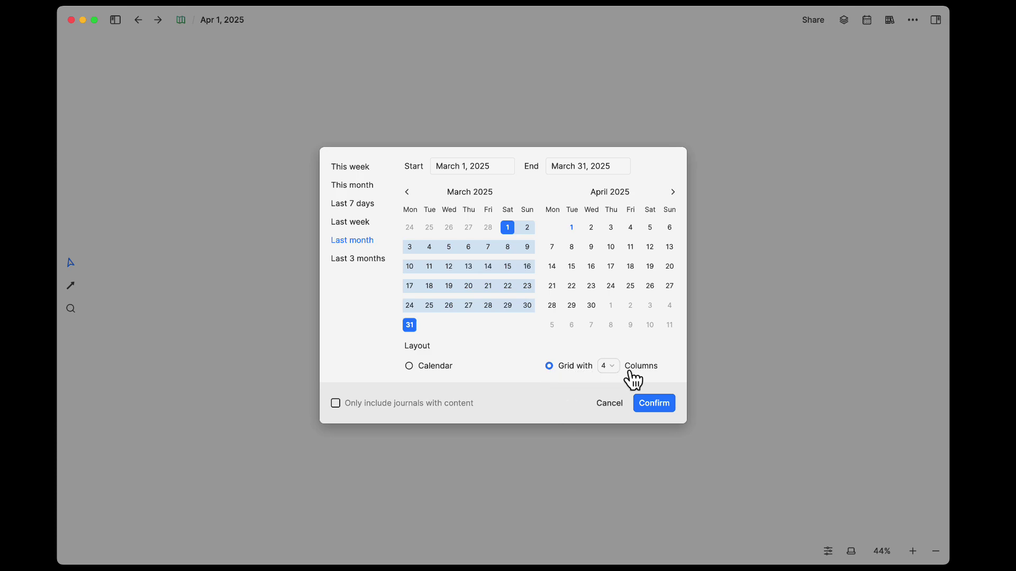
left_click(608, 367)
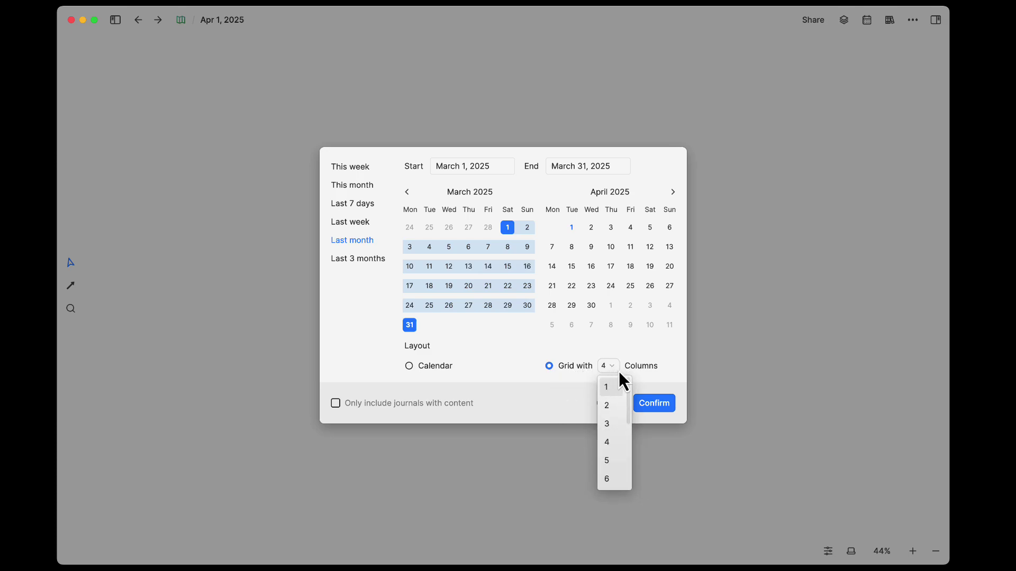
left_click(582, 385)
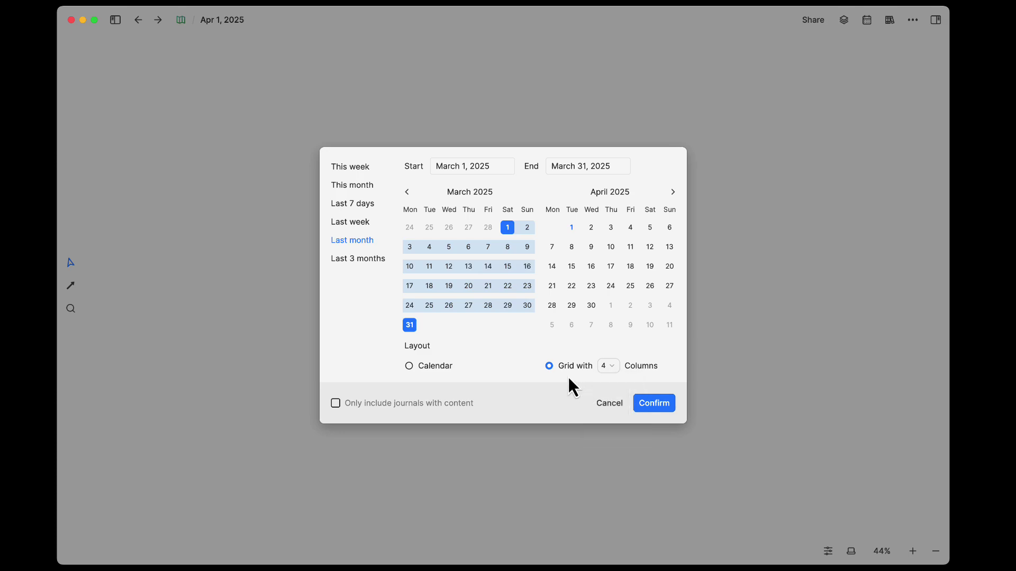
left_click(423, 369)
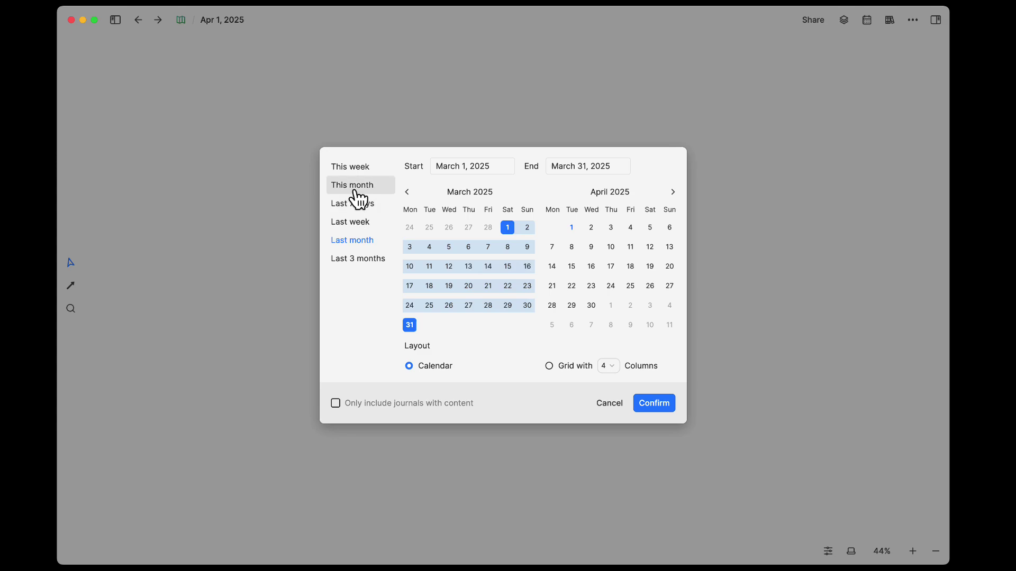
left_click(355, 168)
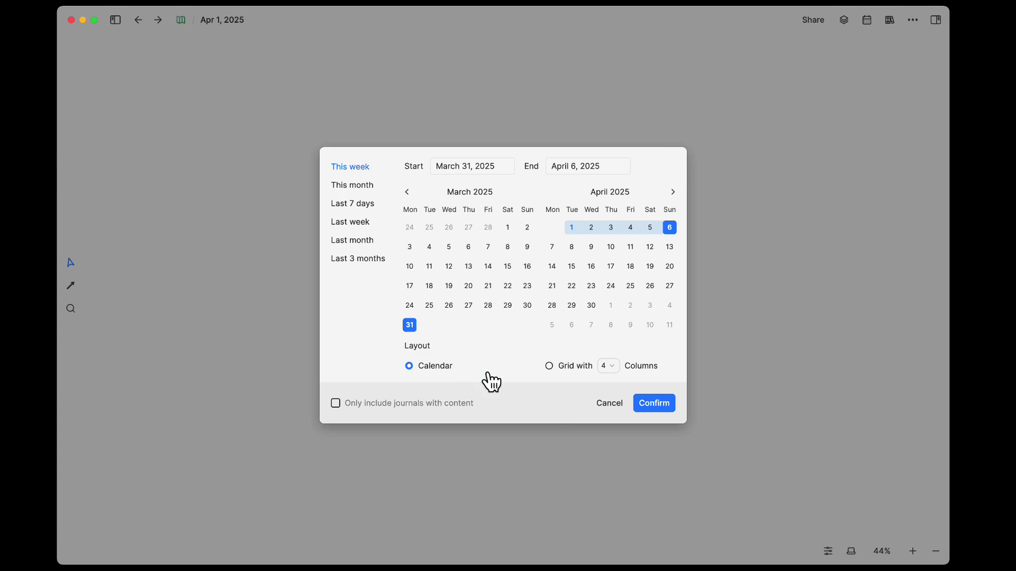
- Confirm the Mar 31–Apr 6 weekly calendar of journal cards, then open the day cards' options menu
left_click(653, 408)
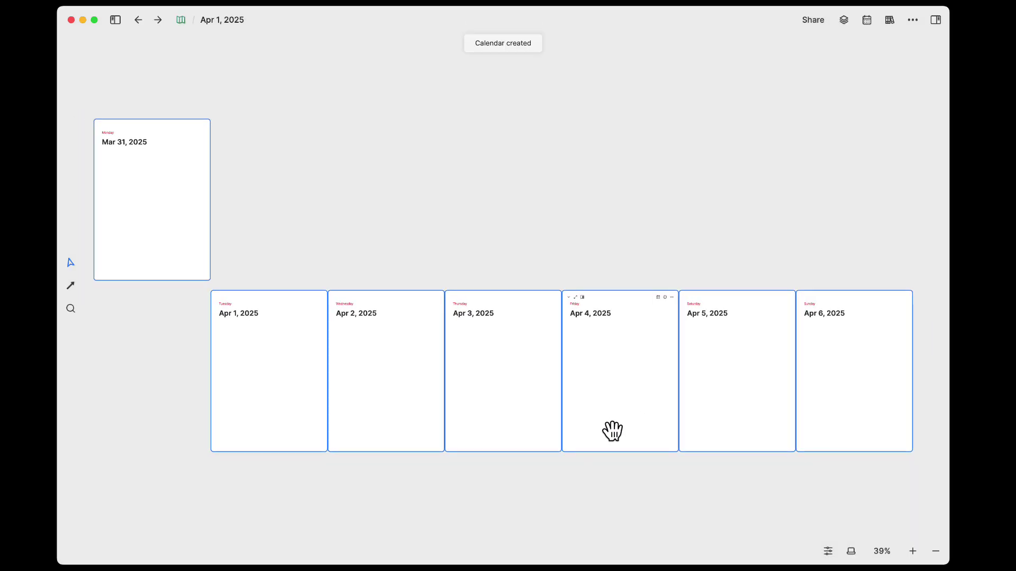
left_click(509, 268)
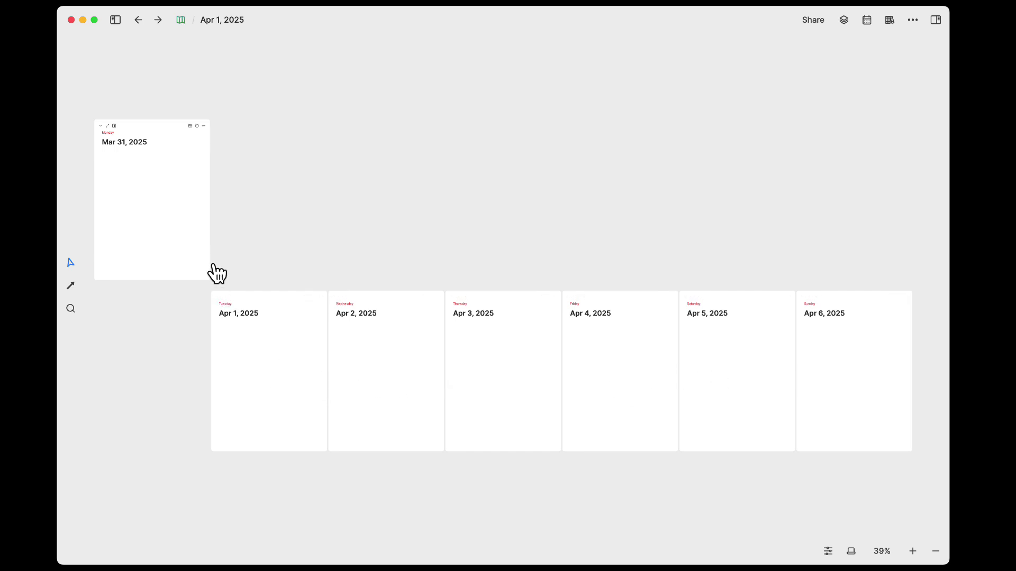
left_click_drag(91, 85, 866, 483)
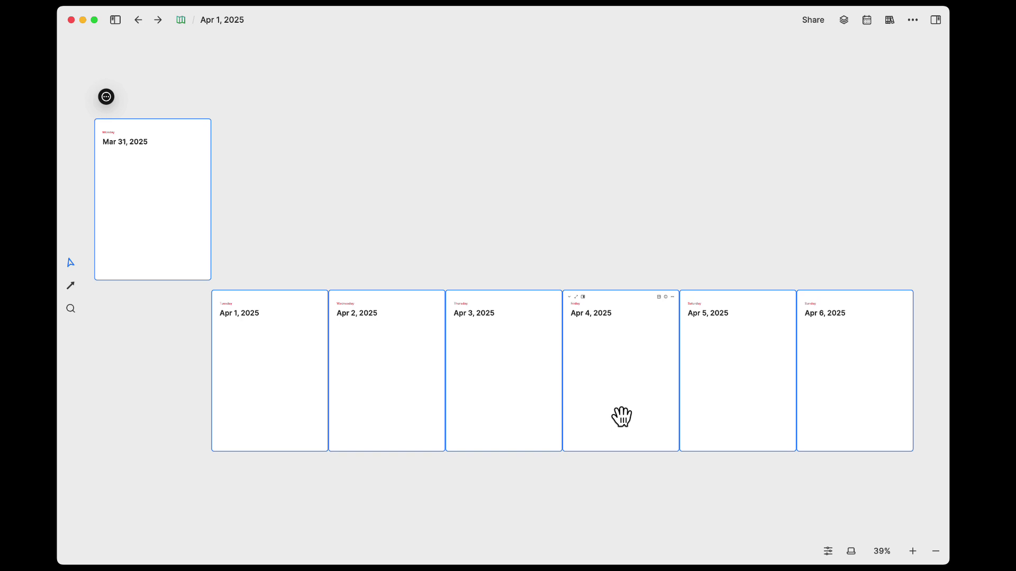
left_click(106, 98)
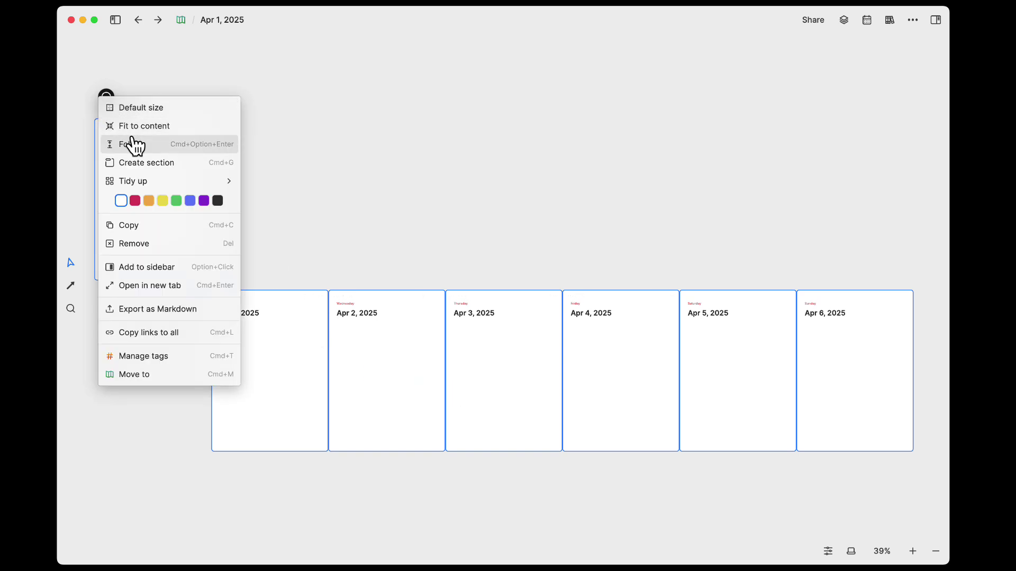
- Remove the seven day cards and start a new journal Calendar on the empty whiteboard
left_click(148, 244)
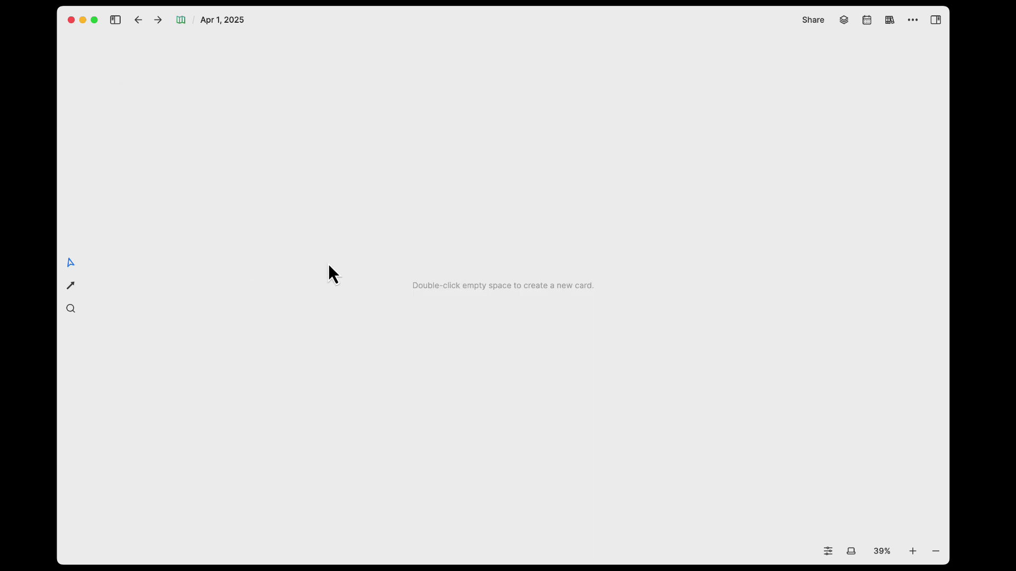
right_click(405, 208)
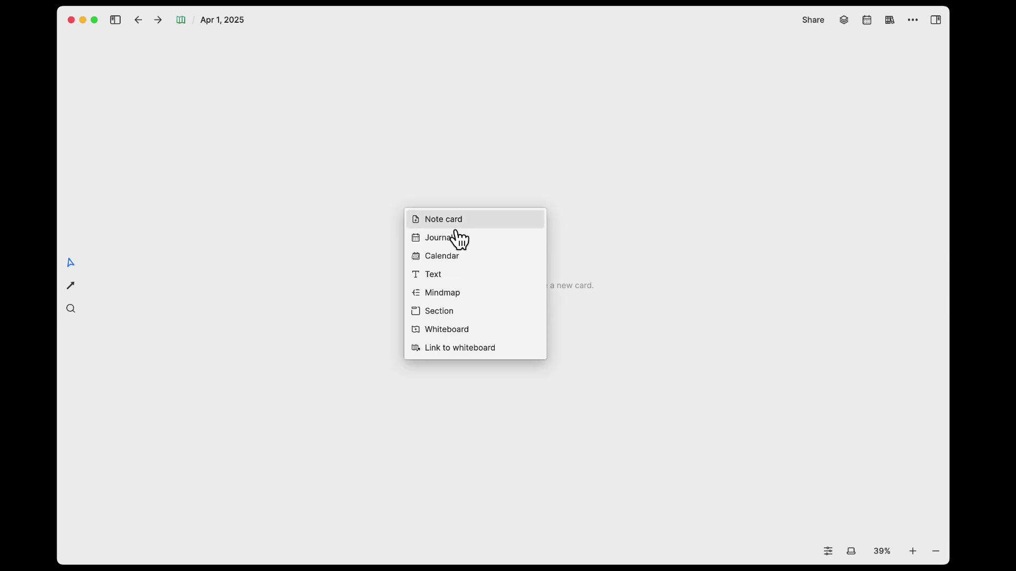
left_click(467, 257)
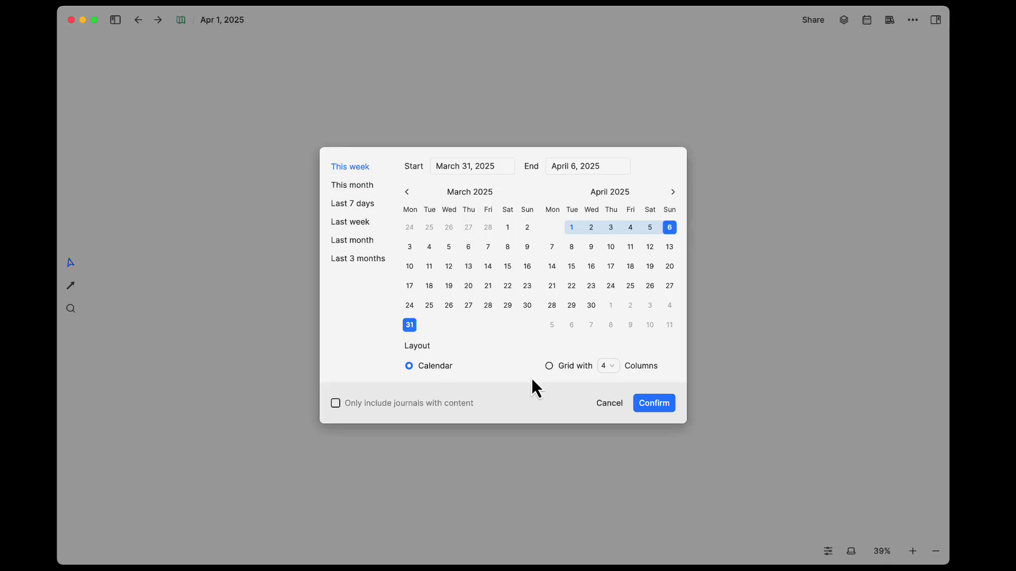
- Create the Mar 31–Apr 6 journal cards as a 7-column grid and open its options
left_click(550, 367)
left_click(608, 366)
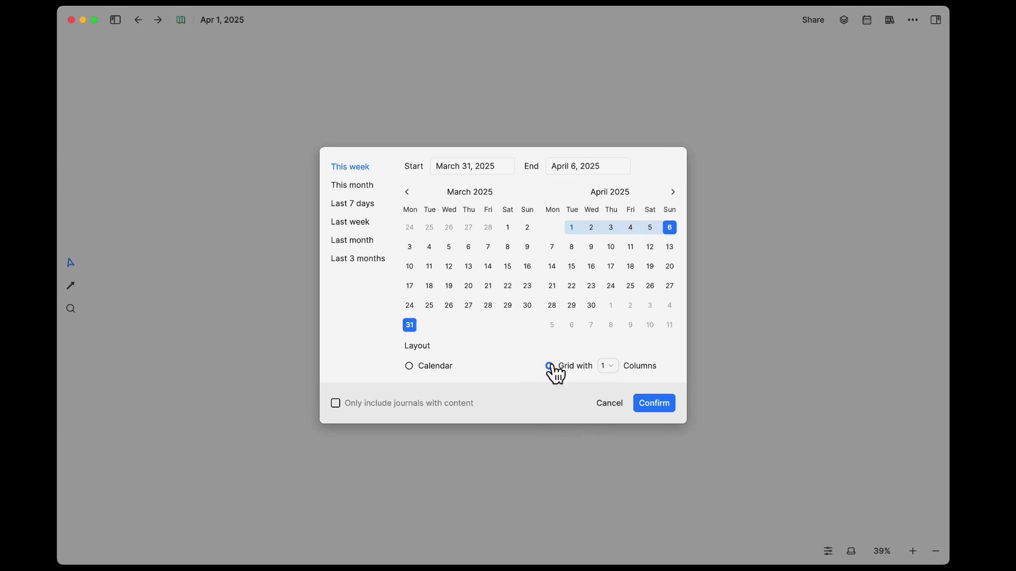
left_click(611, 368)
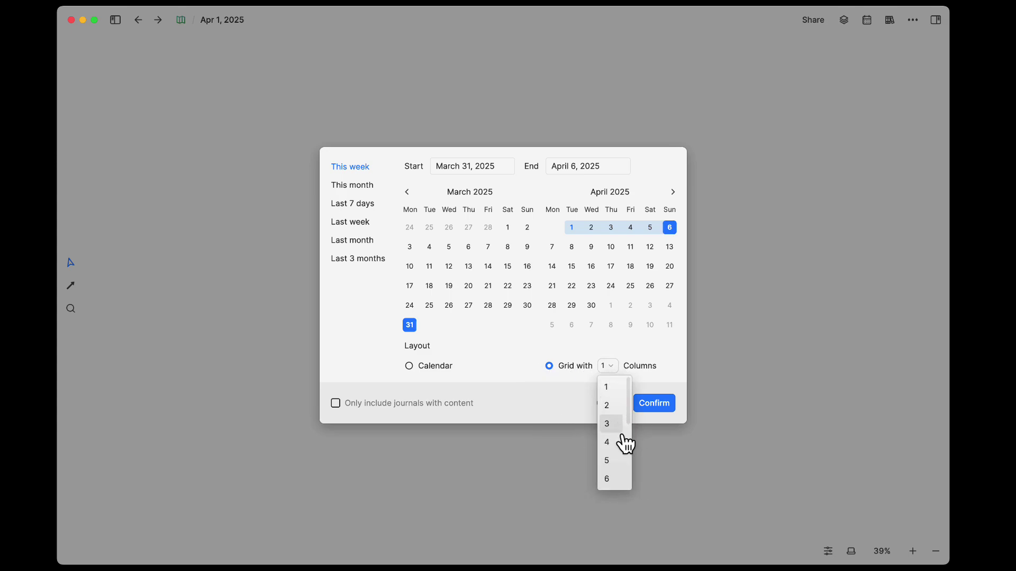
scroll(628, 430, "down", 3)
left_click(608, 449)
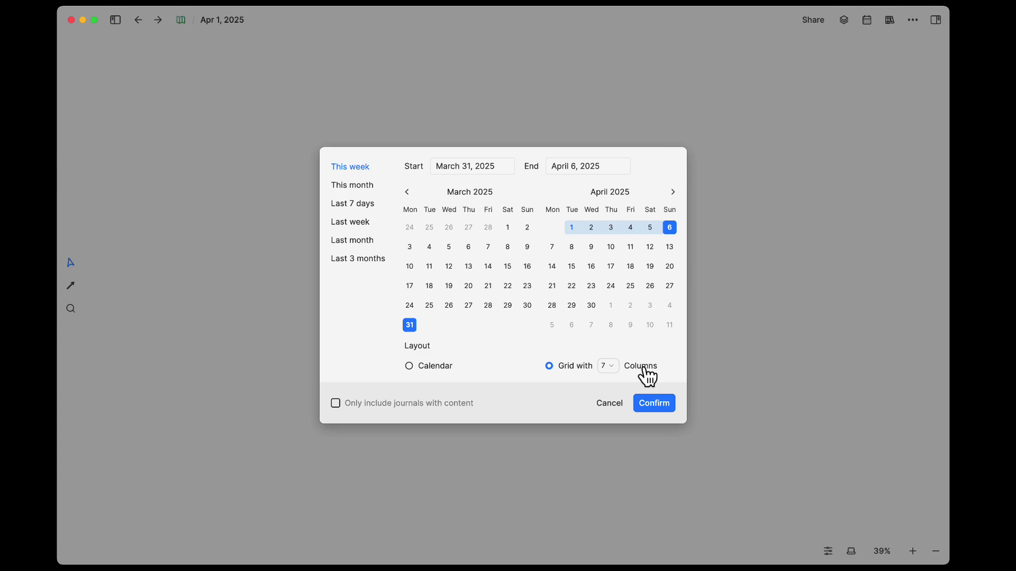
left_click(655, 409)
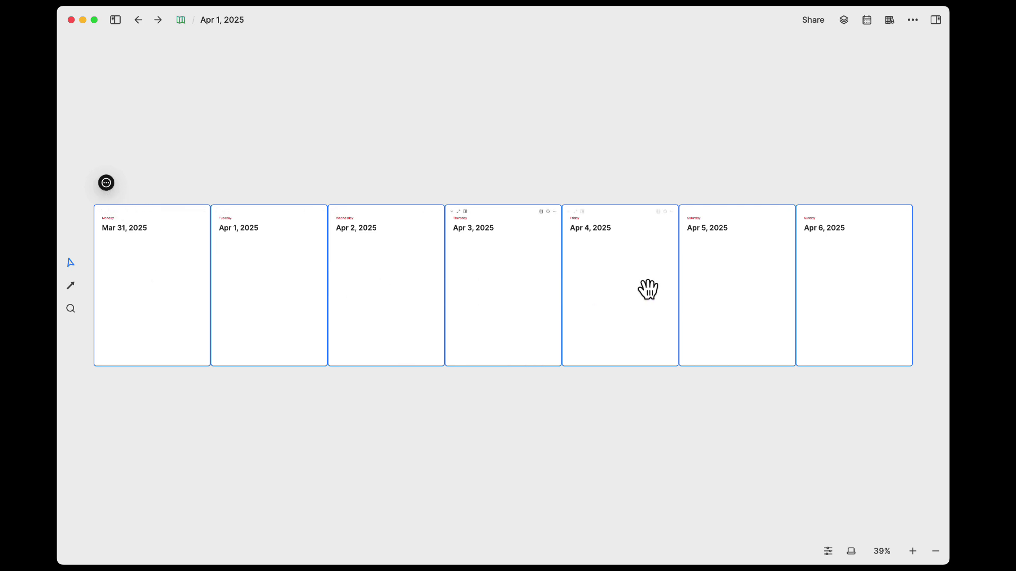
left_click(106, 183)
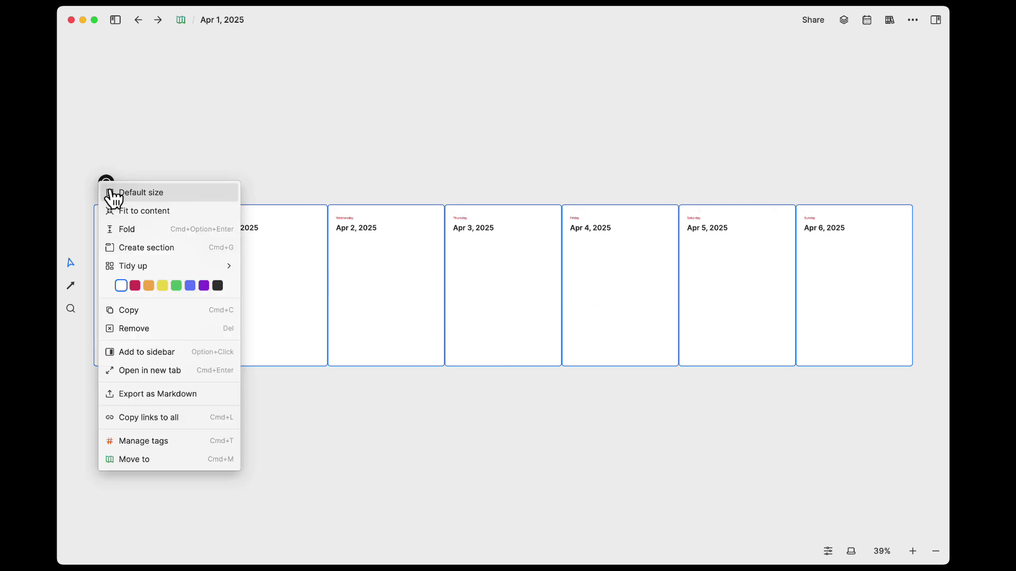
- Remove the seven-column journal grid and start a new journal Calendar on the empty whiteboard
left_click(153, 330)
right_click(337, 209)
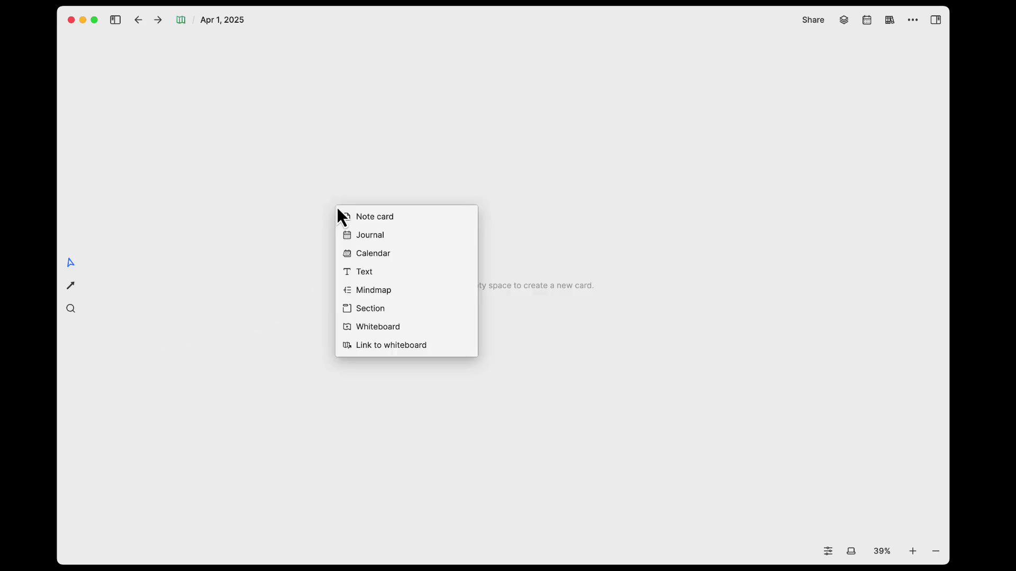
left_click(366, 253)
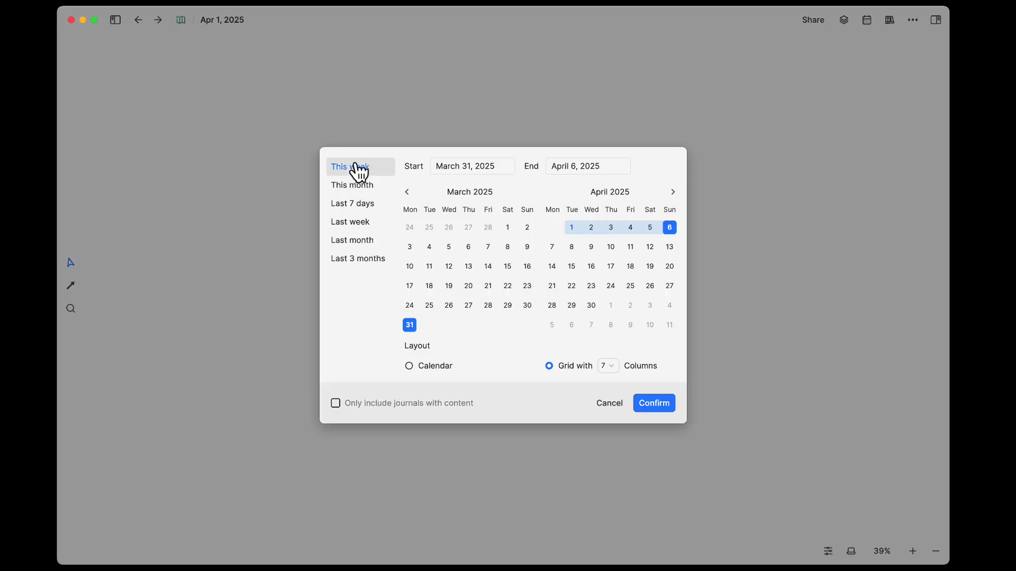
- Create the Mar 31–Apr 6 journal cards in a single column, then remove that column
left_click(614, 367)
left_click(614, 386)
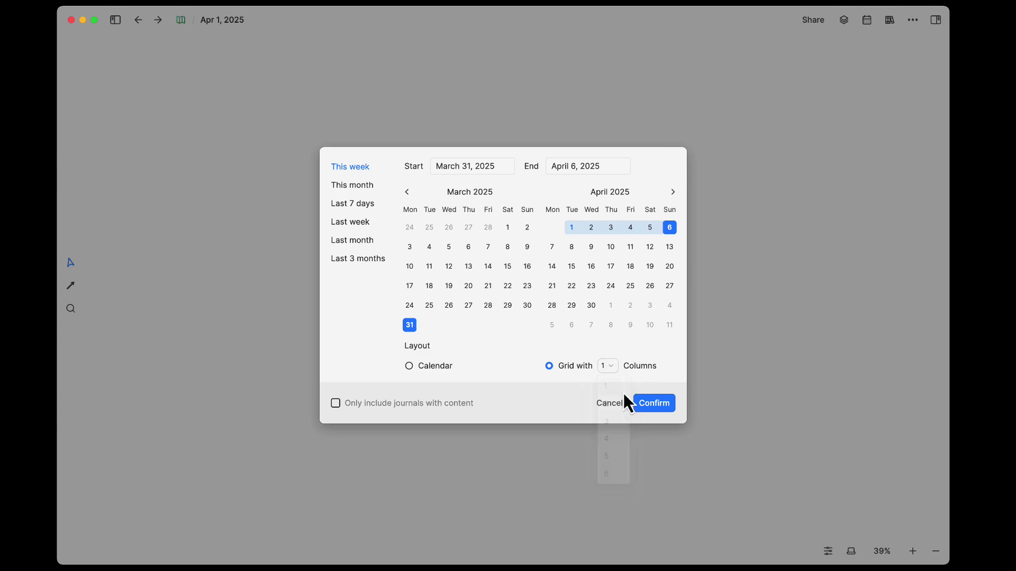
left_click(655, 406)
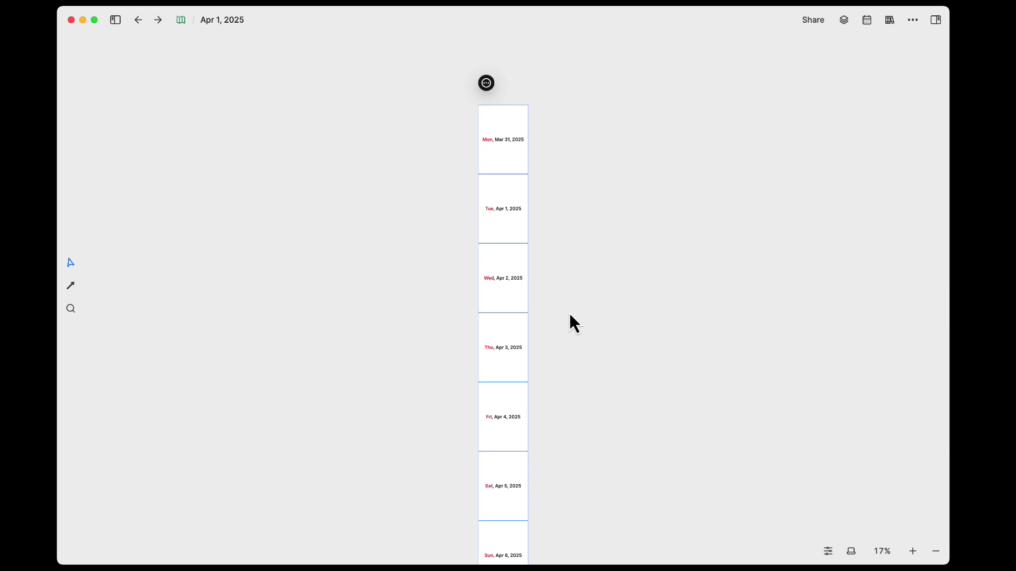
left_click(486, 84)
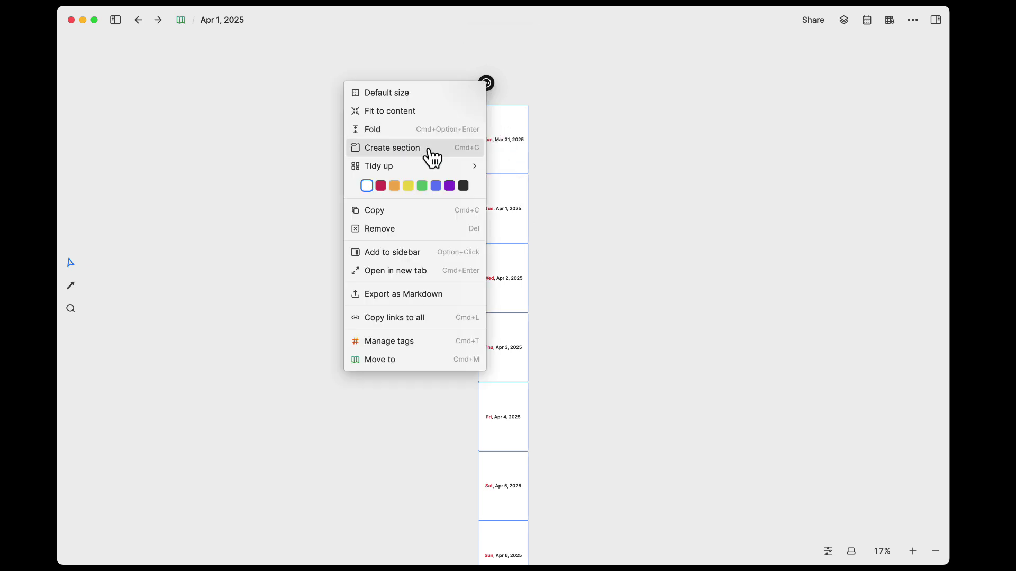
left_click(383, 230)
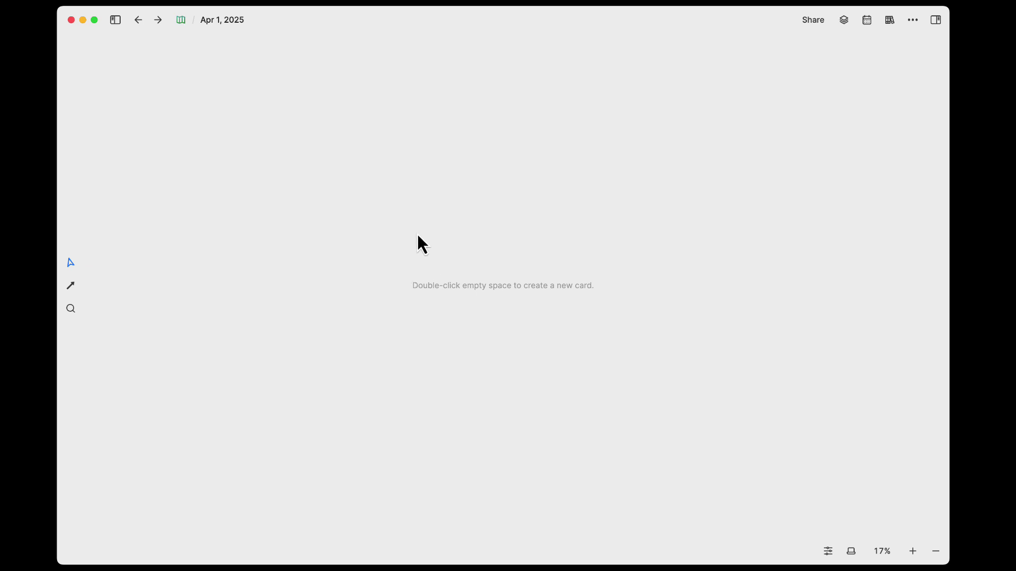
- Start a new journal Calendar and switch its layout from grid to Calendar
right_click(418, 236)
left_click(454, 279)
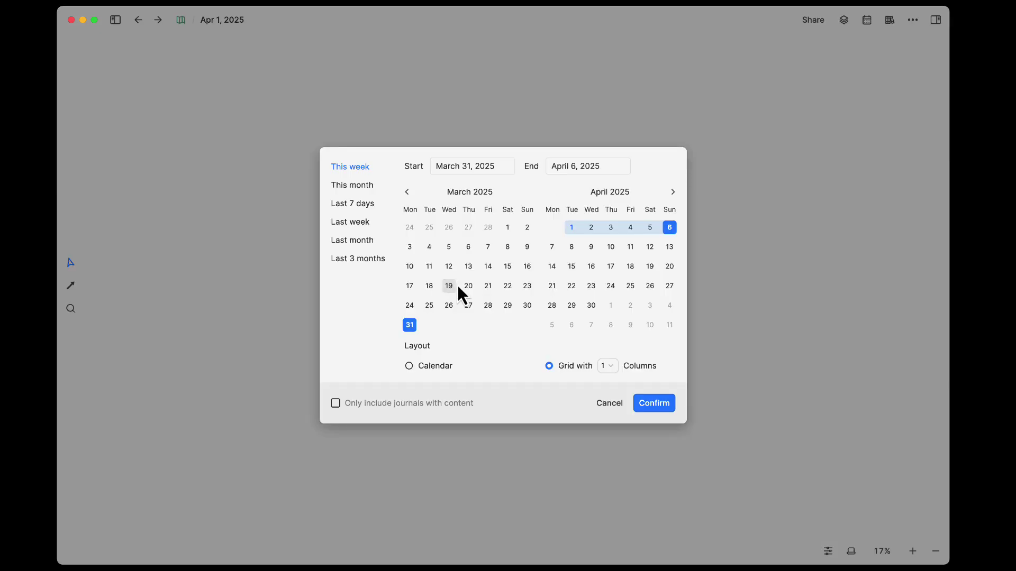
left_click(608, 366)
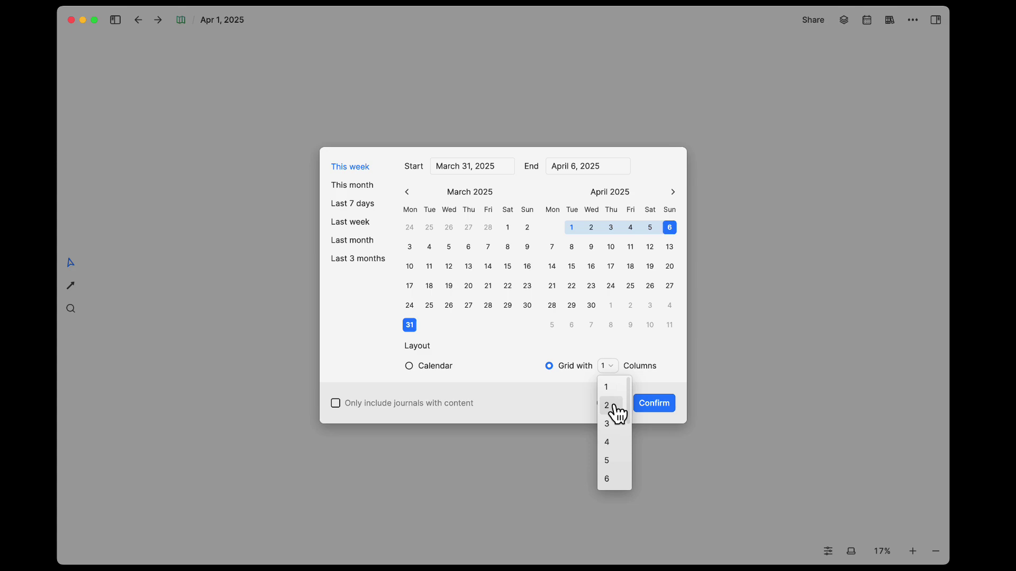
left_click(429, 366)
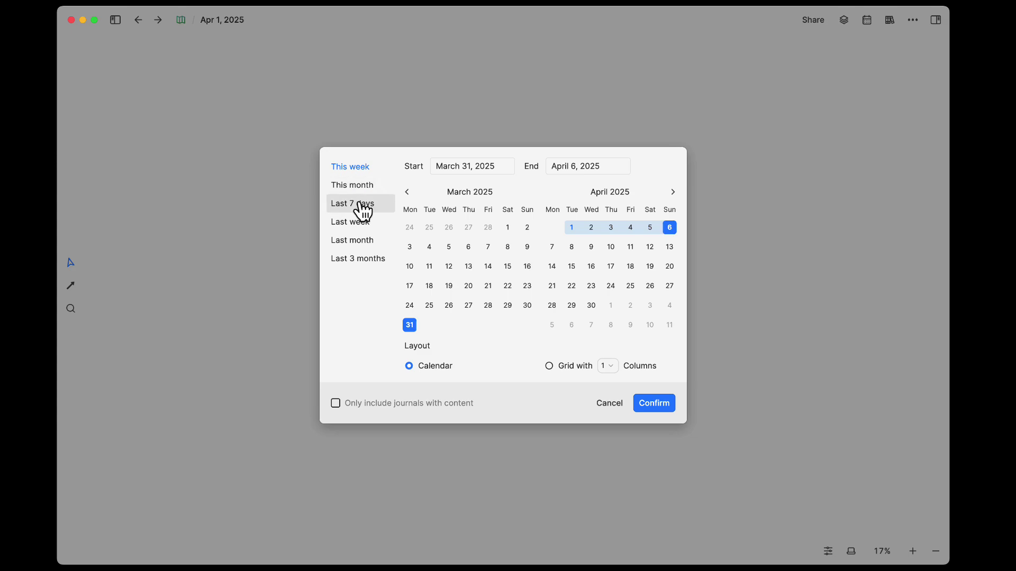
- Create a March 2025 calendar of 31 journal cards via Last month, then remove it
left_click(353, 240)
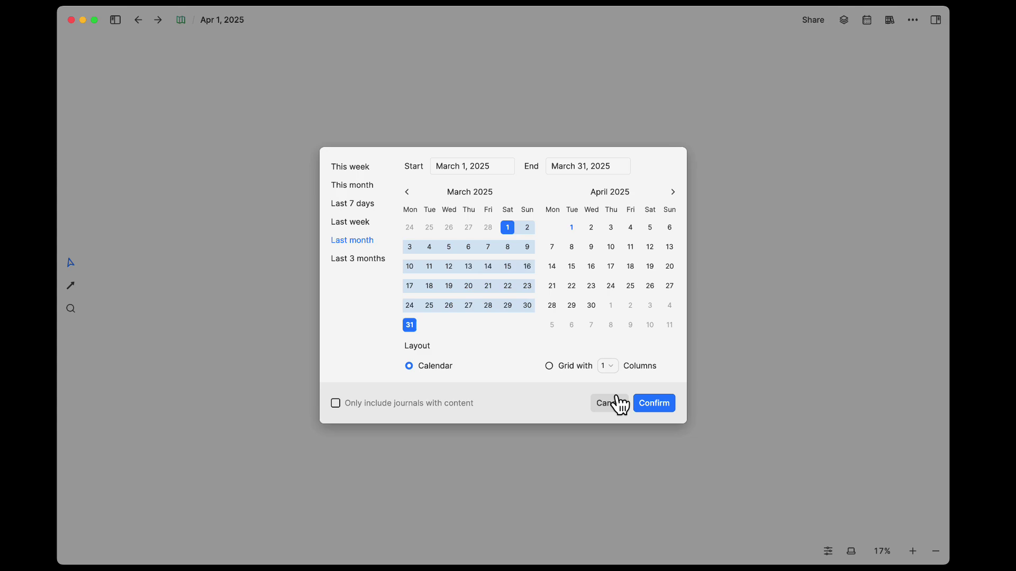
left_click(648, 406)
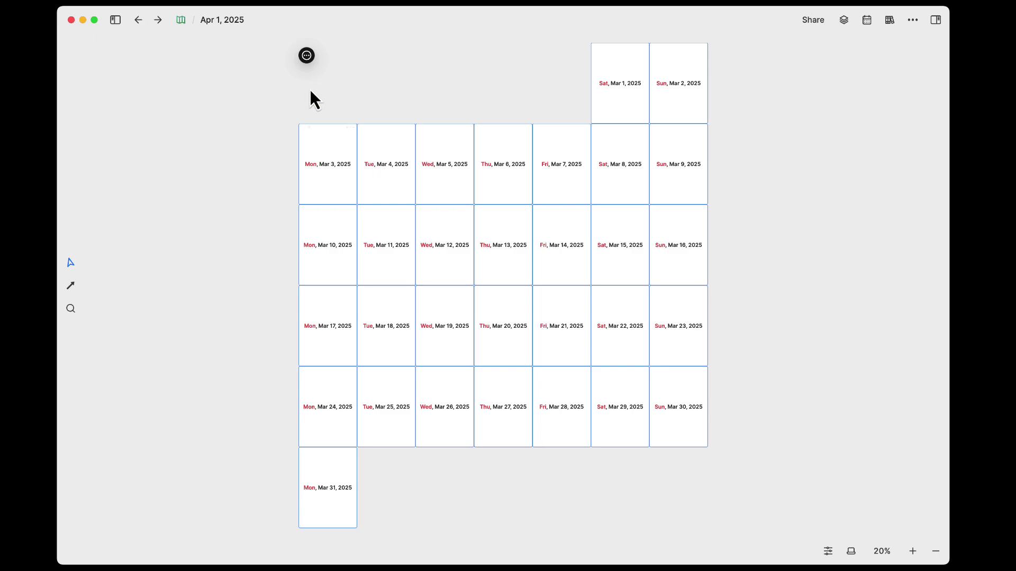
left_click(306, 55)
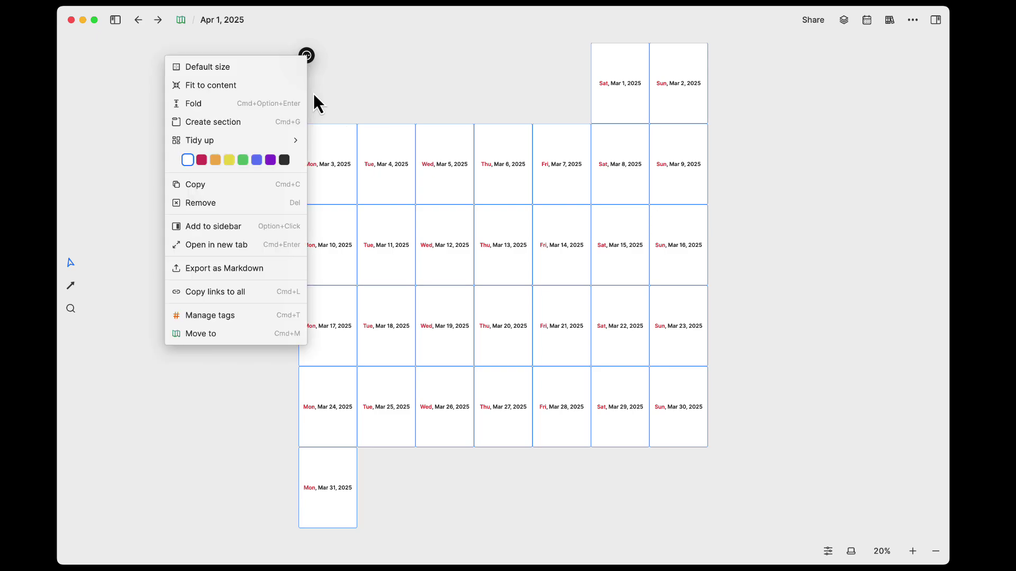
left_click(217, 203)
- Open a new journal Calendar dialog from the empty whiteboard's right-click menu
right_click(476, 242)
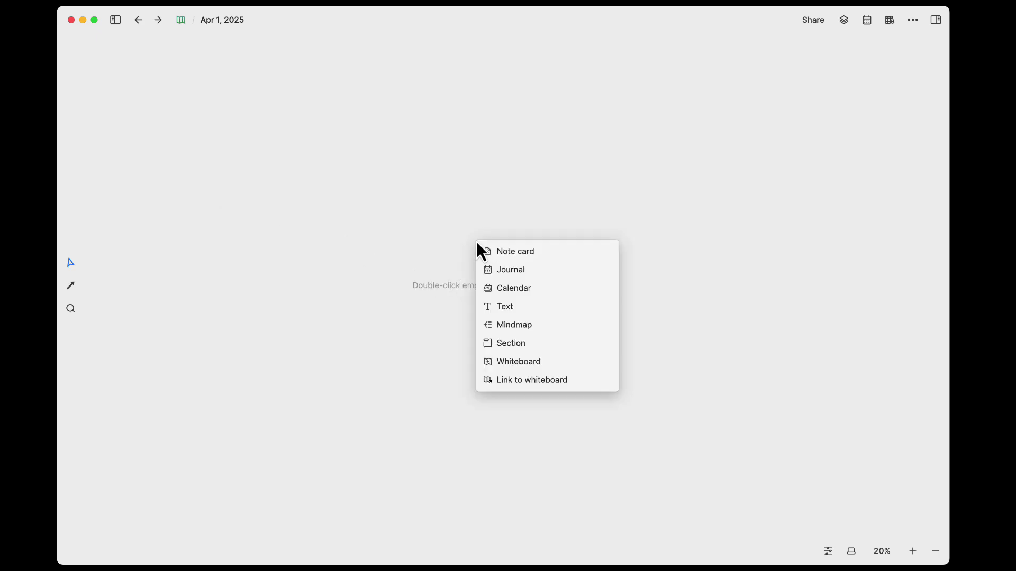
left_click(511, 288)
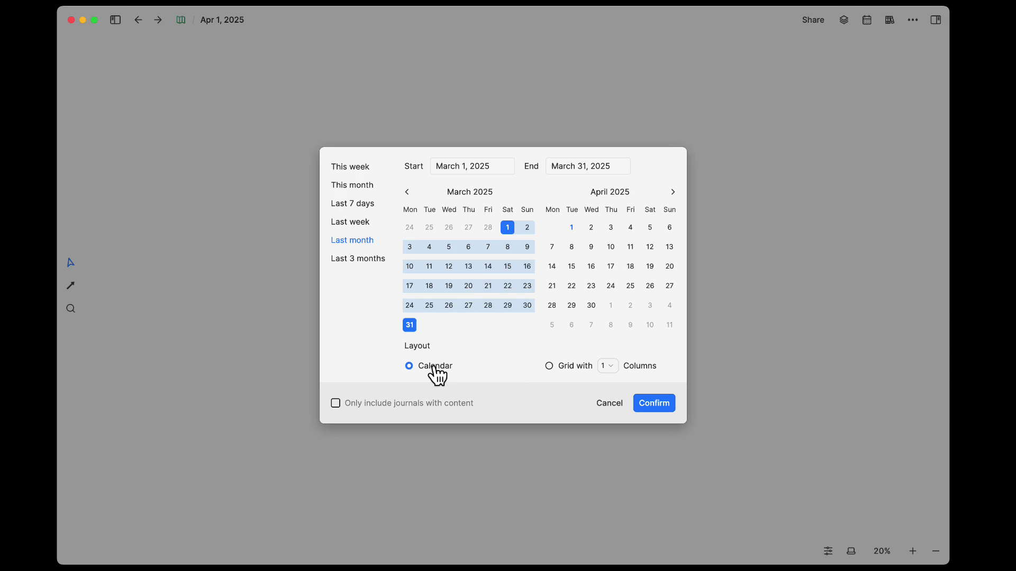